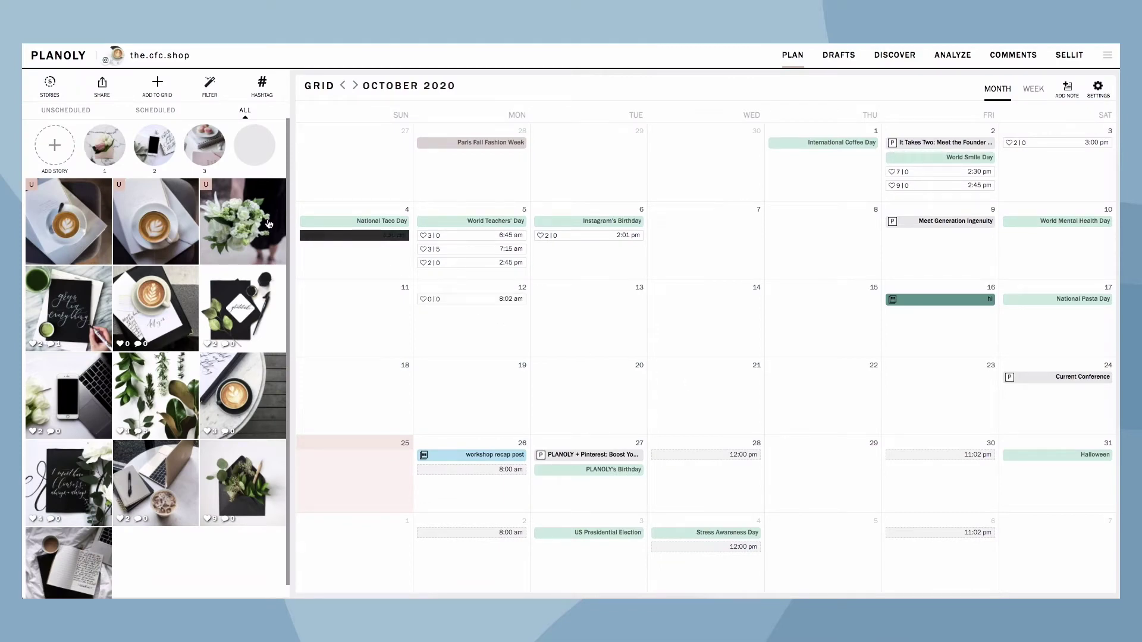
- Schedule the white bouquet photo for October 28 at 12:00 pm and check the saved post
{"action": "left_click_drag", "start_coordinate": [243, 217], "coordinate": [705, 460]}
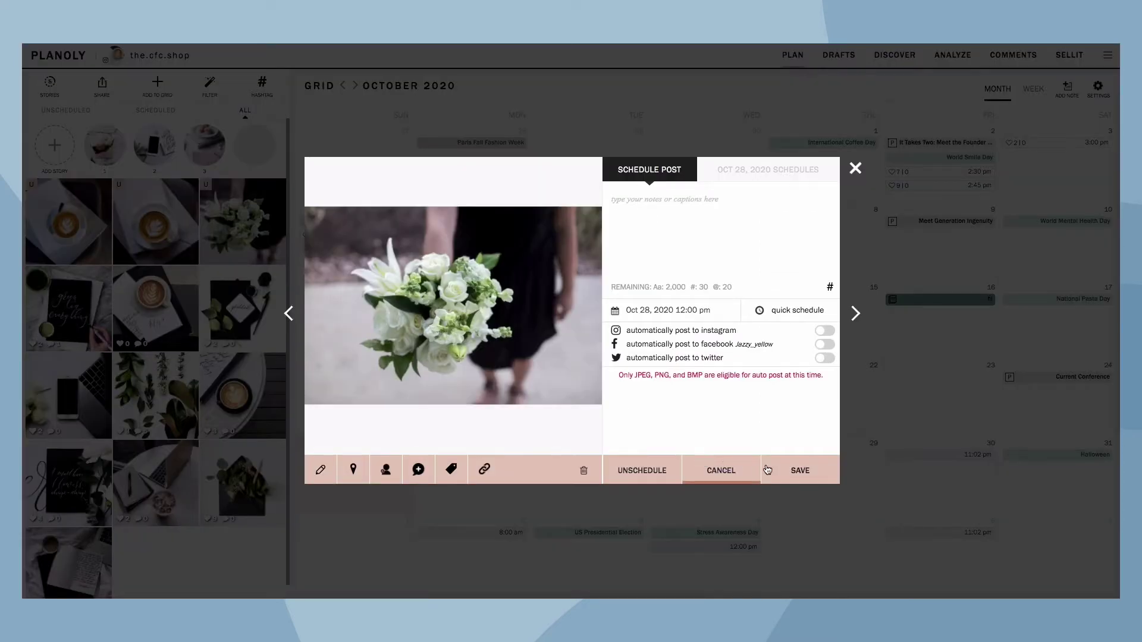
{"action": "left_click", "coordinate": [783, 470]}
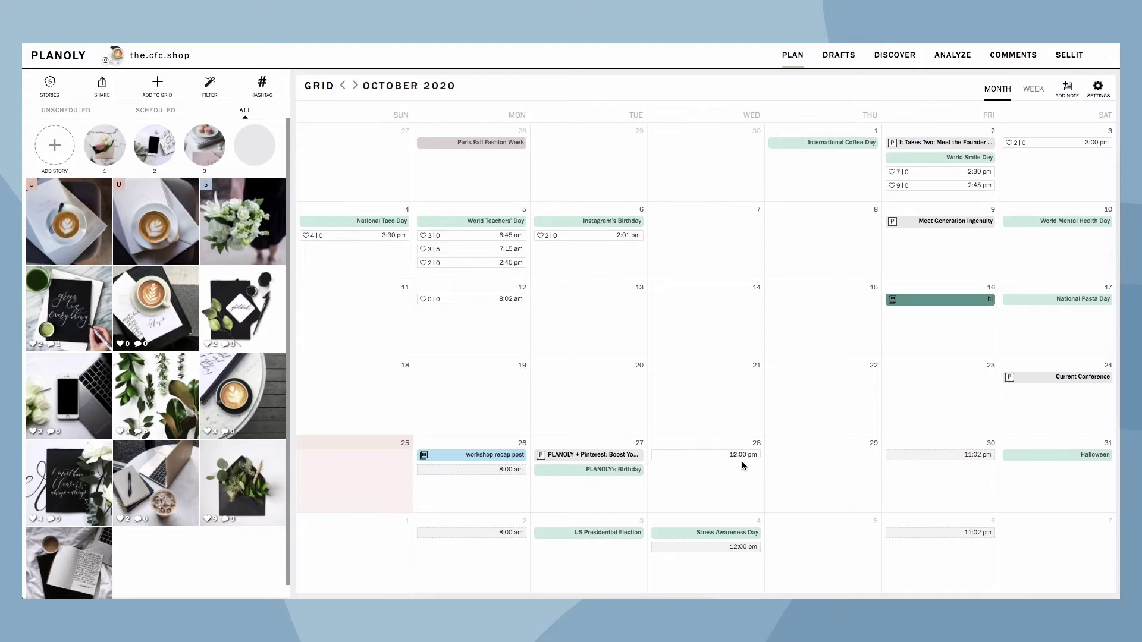
{"action": "left_click", "coordinate": [723, 461]}
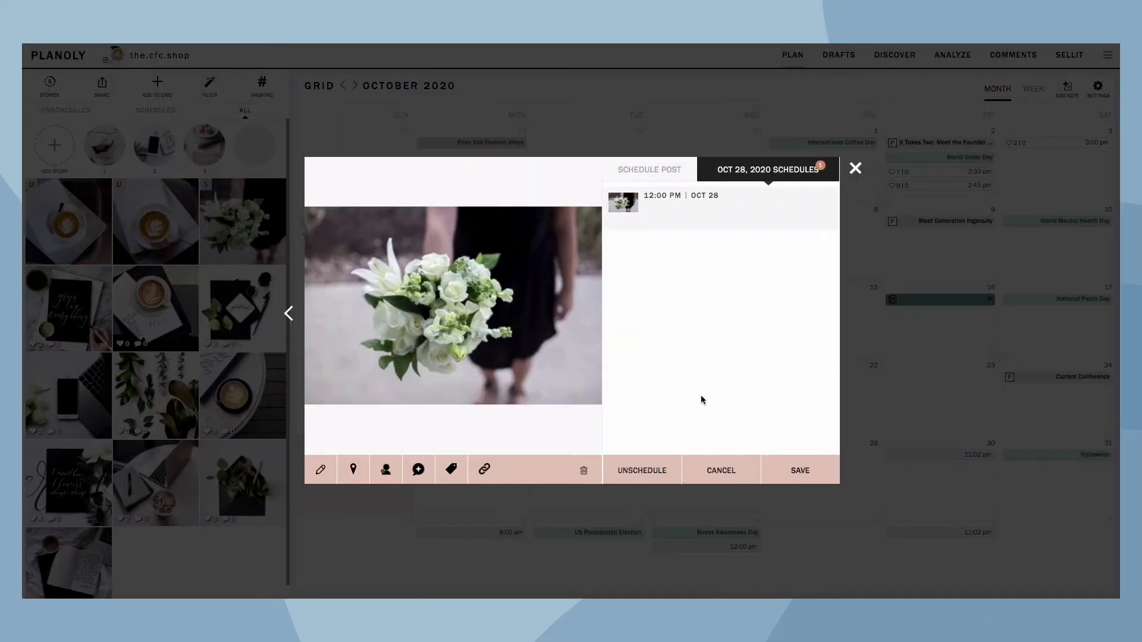
{"action": "left_click", "coordinate": [856, 170]}
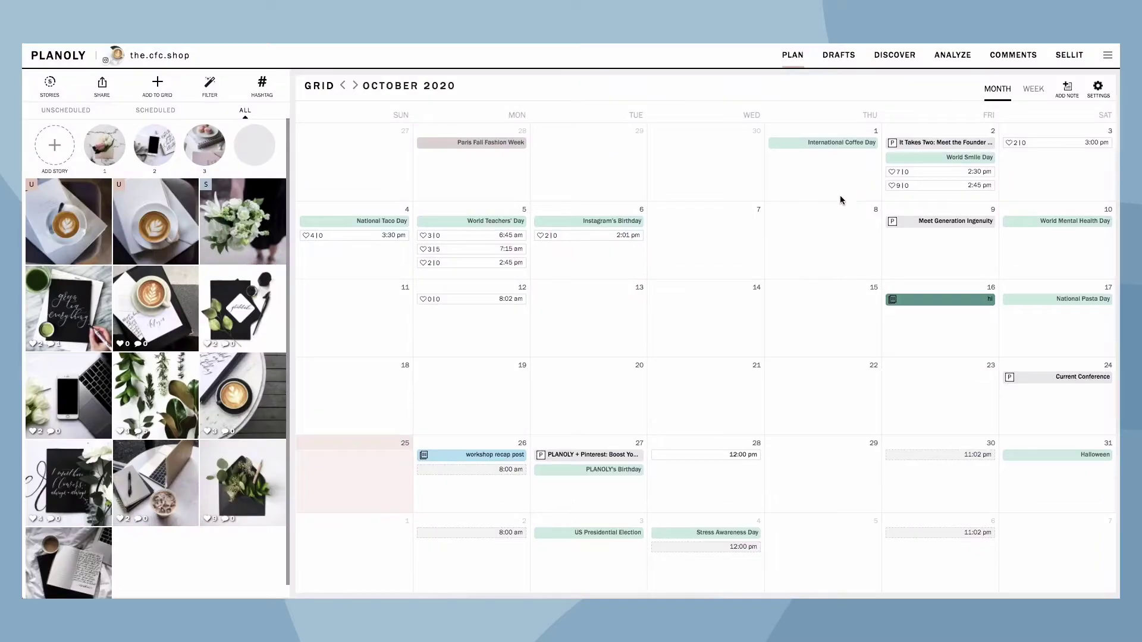
- Add a 10:00 AM Thursday slot to the Grid Quick Schedule and save it
{"action": "left_click", "coordinate": [1097, 97]}
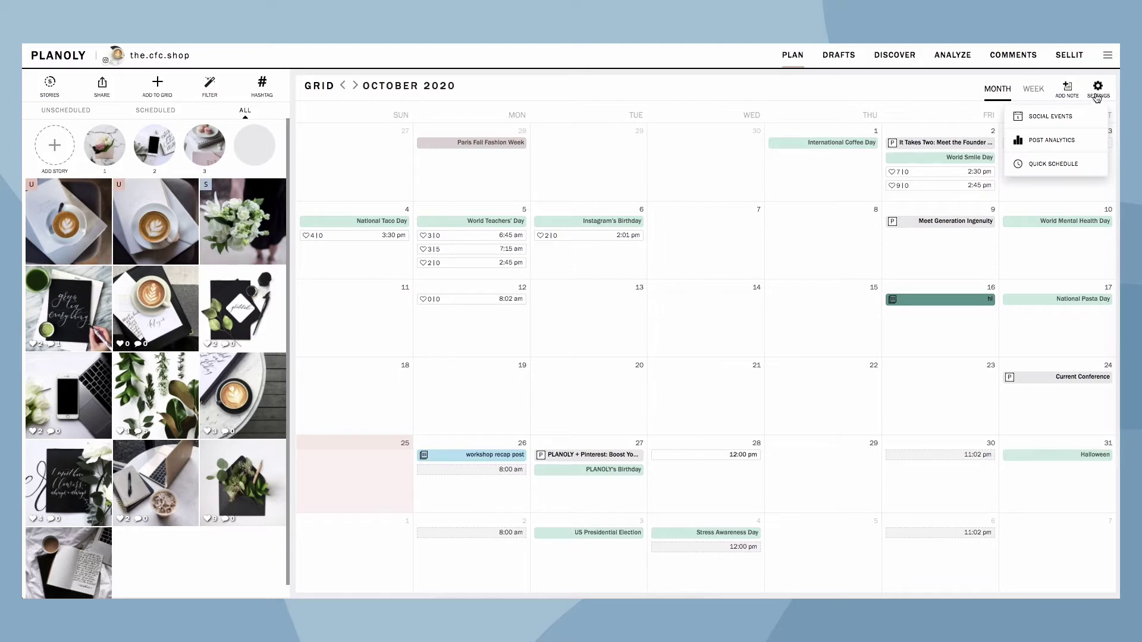
{"action": "left_click", "coordinate": [1094, 167]}
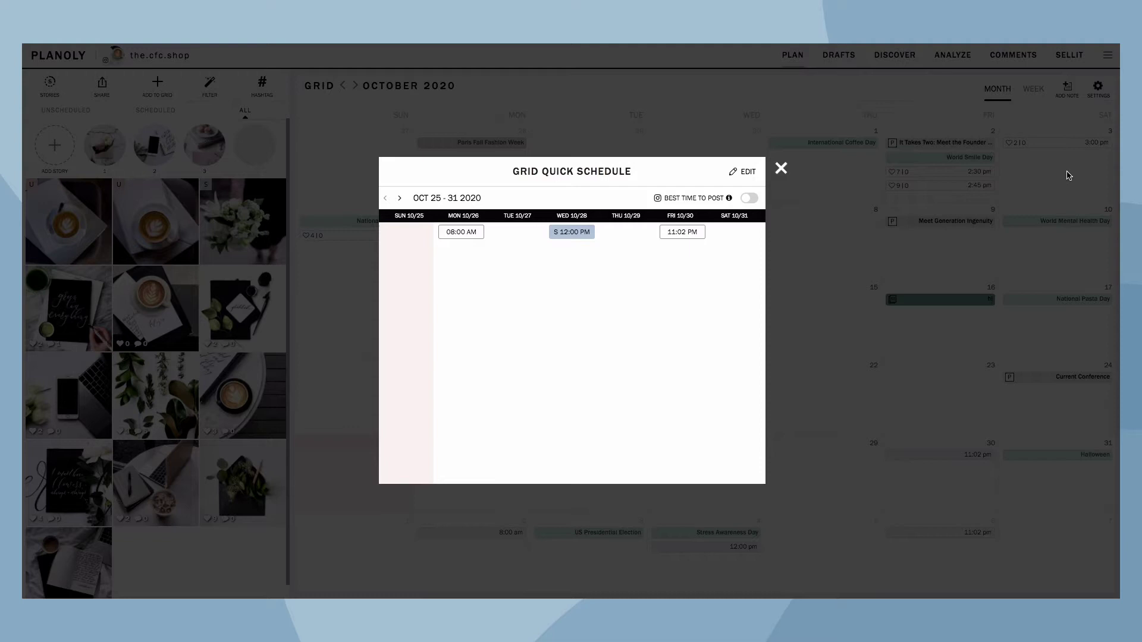
{"action": "left_click", "coordinate": [751, 177]}
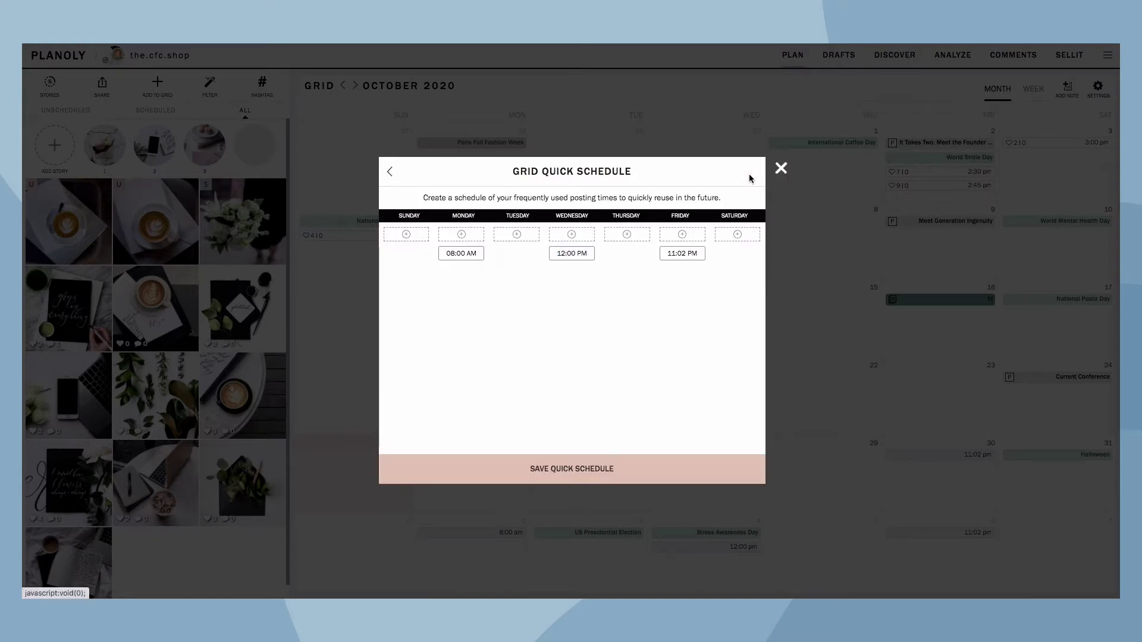
{"action": "left_click", "coordinate": [636, 236]}
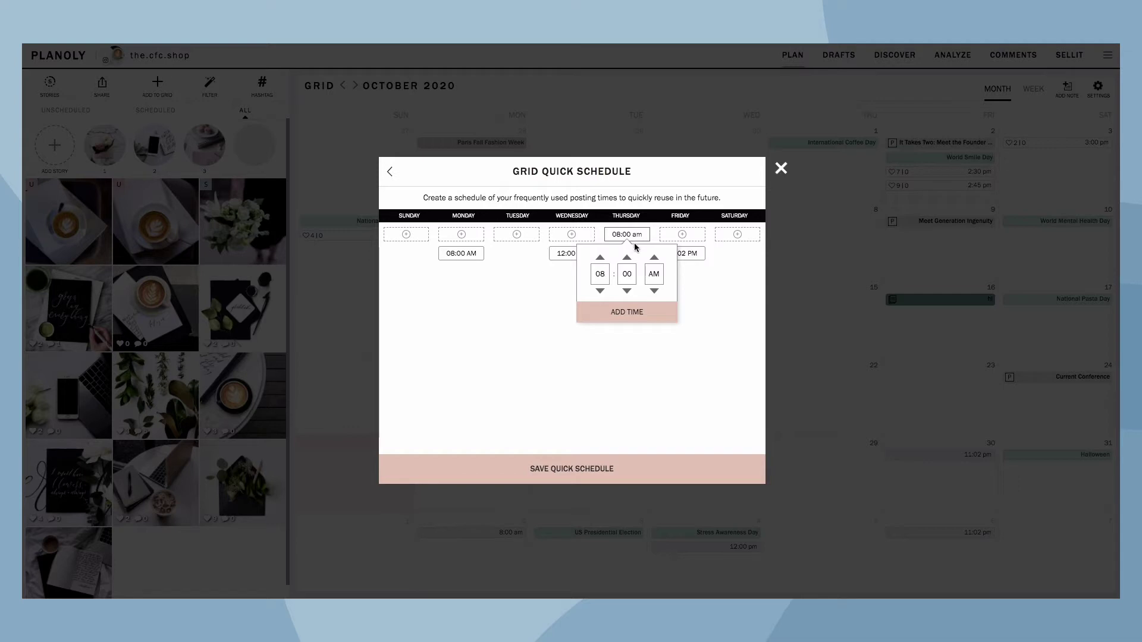
{"action": "left_click", "coordinate": [600, 258]}
{"action": "left_click", "coordinate": [600, 258]}
{"action": "left_click", "coordinate": [617, 313]}
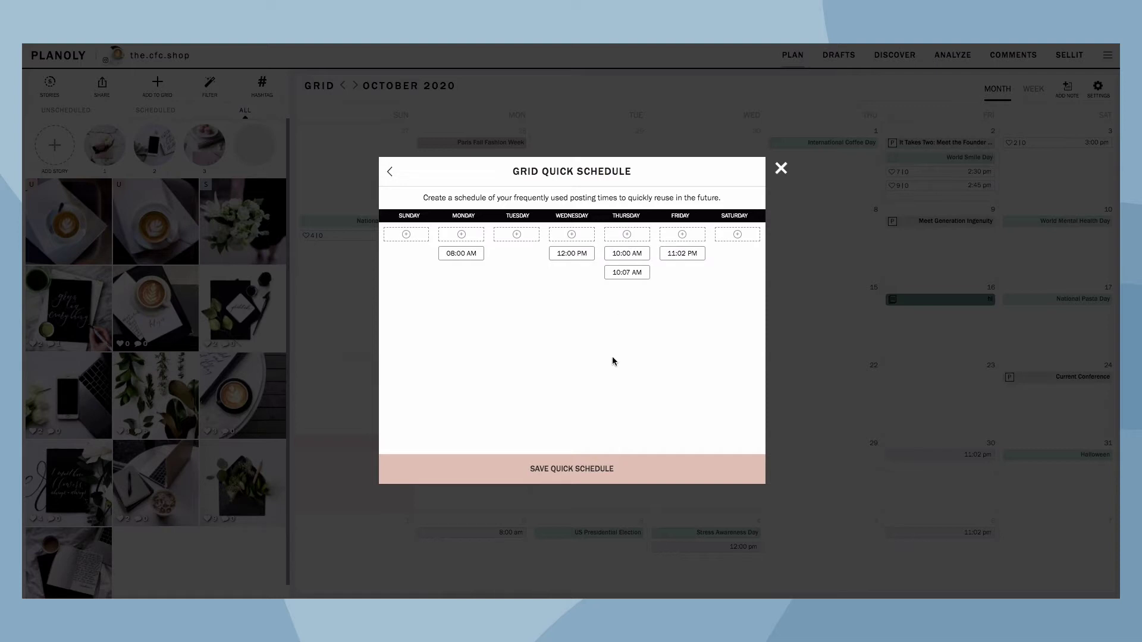
{"action": "left_click", "coordinate": [615, 479]}
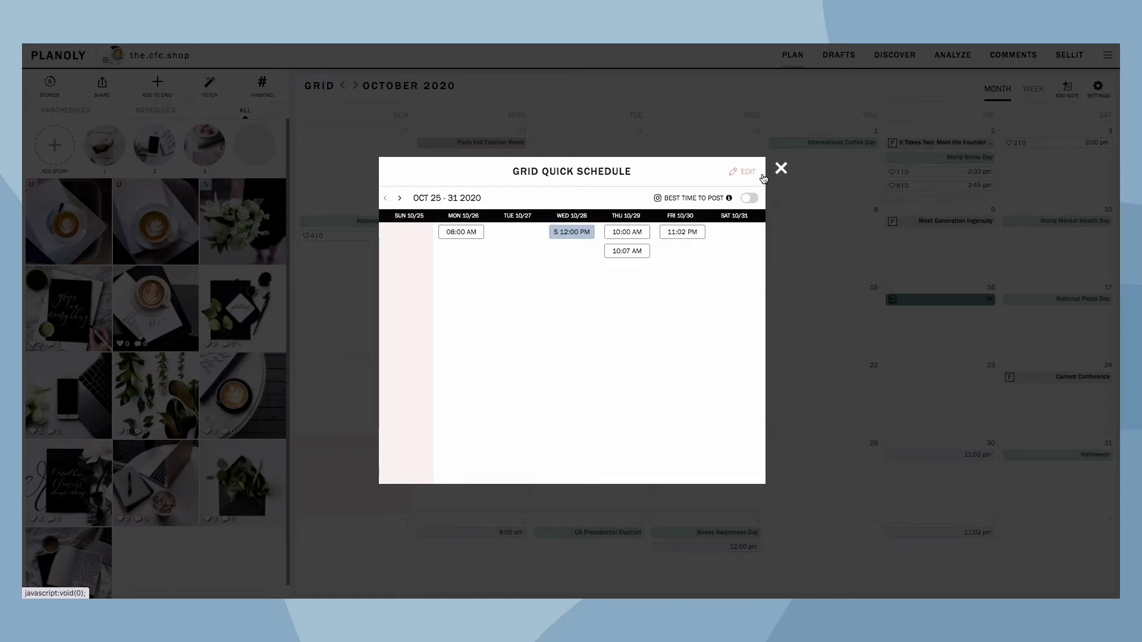
- Close the Quick Schedule and schedule the latte photo for Thursday, October 29 at 10:00 am
{"action": "left_click", "coordinate": [780, 168]}
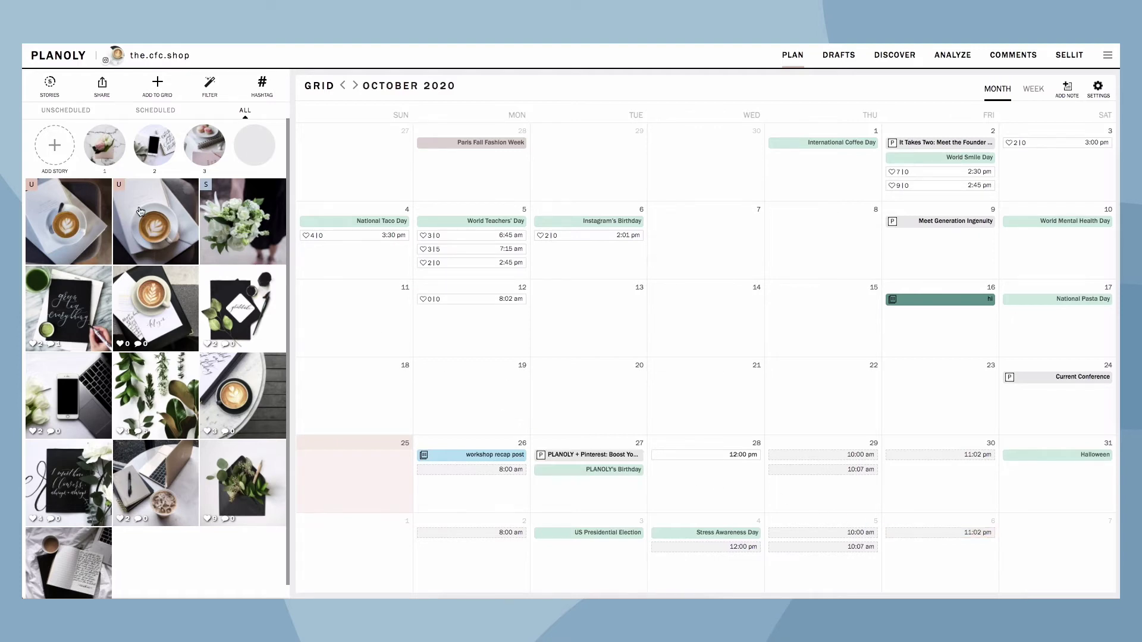
{"action": "left_click_drag", "start_coordinate": [140, 212], "coordinate": [815, 462]}
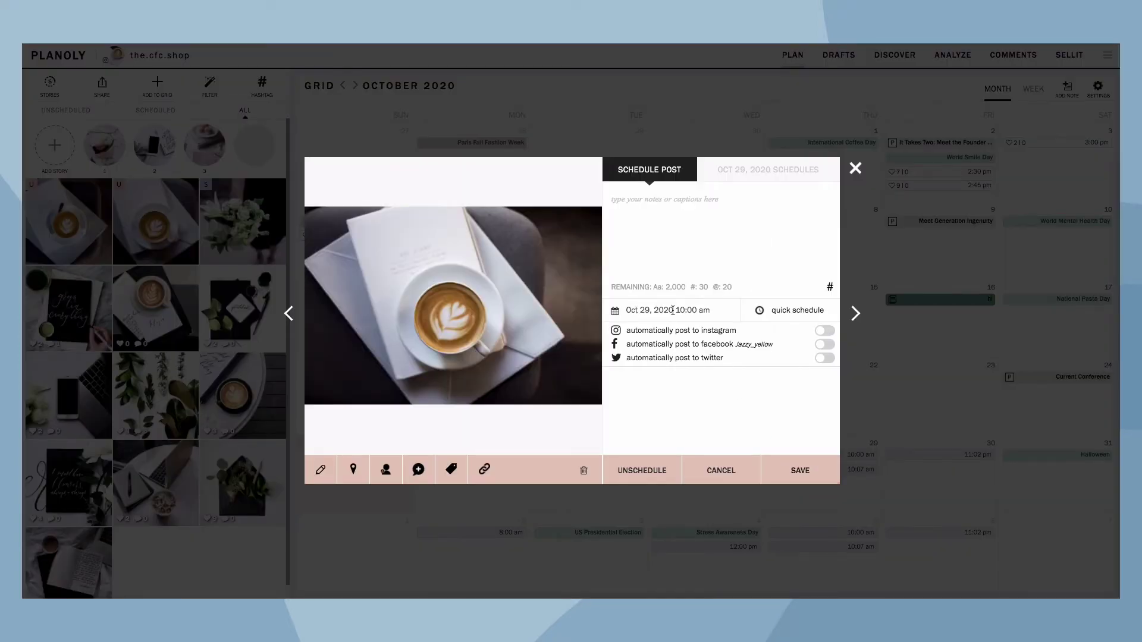
{"action": "left_click", "coordinate": [777, 459]}
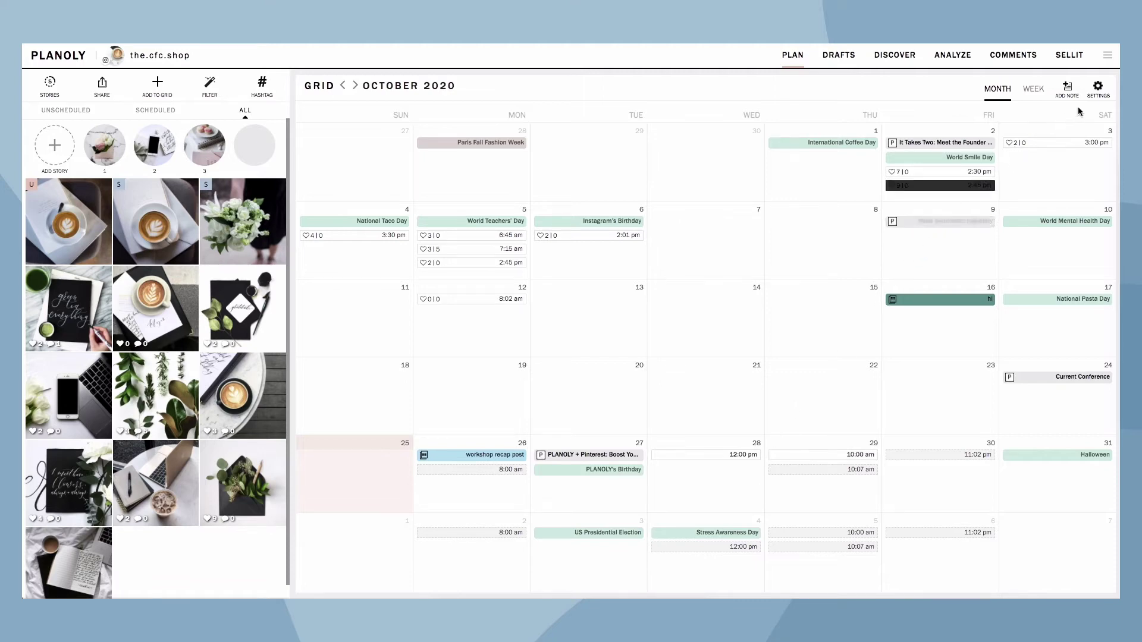
- Enable Best Time to Post in the Quick Schedule settings
{"action": "left_click", "coordinate": [1098, 95]}
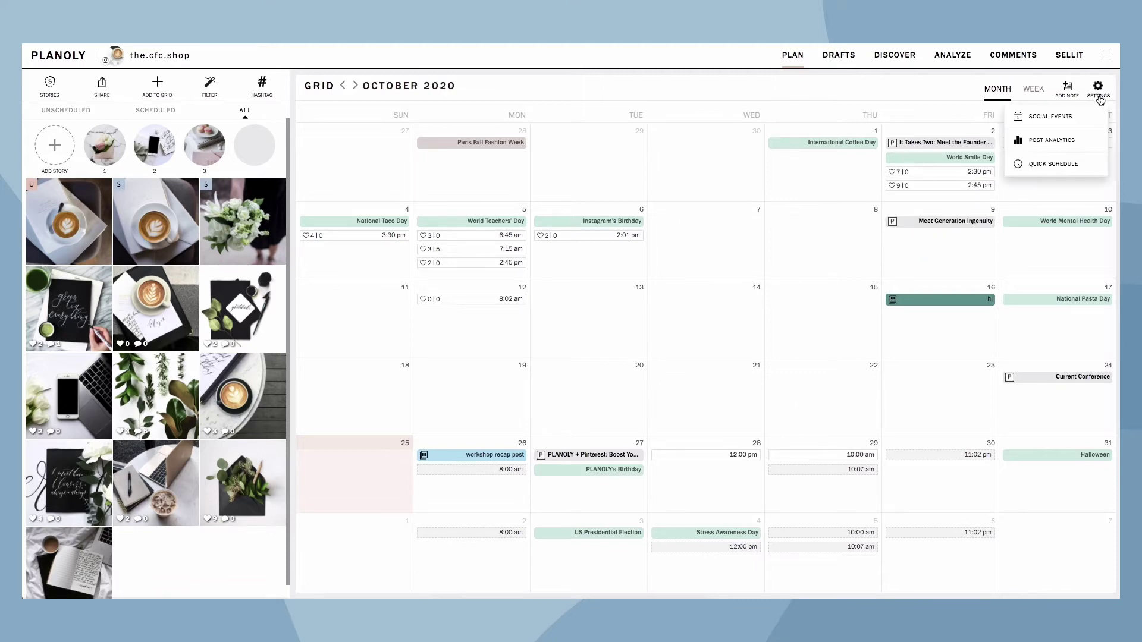
{"action": "left_click", "coordinate": [1104, 165]}
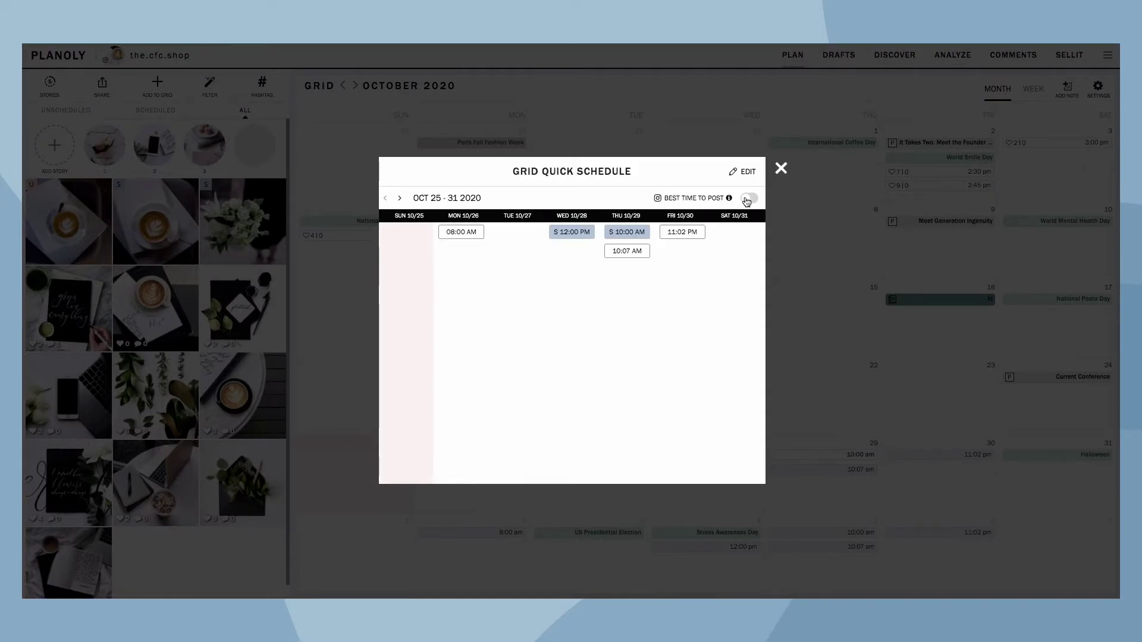
{"action": "left_click", "coordinate": [747, 199]}
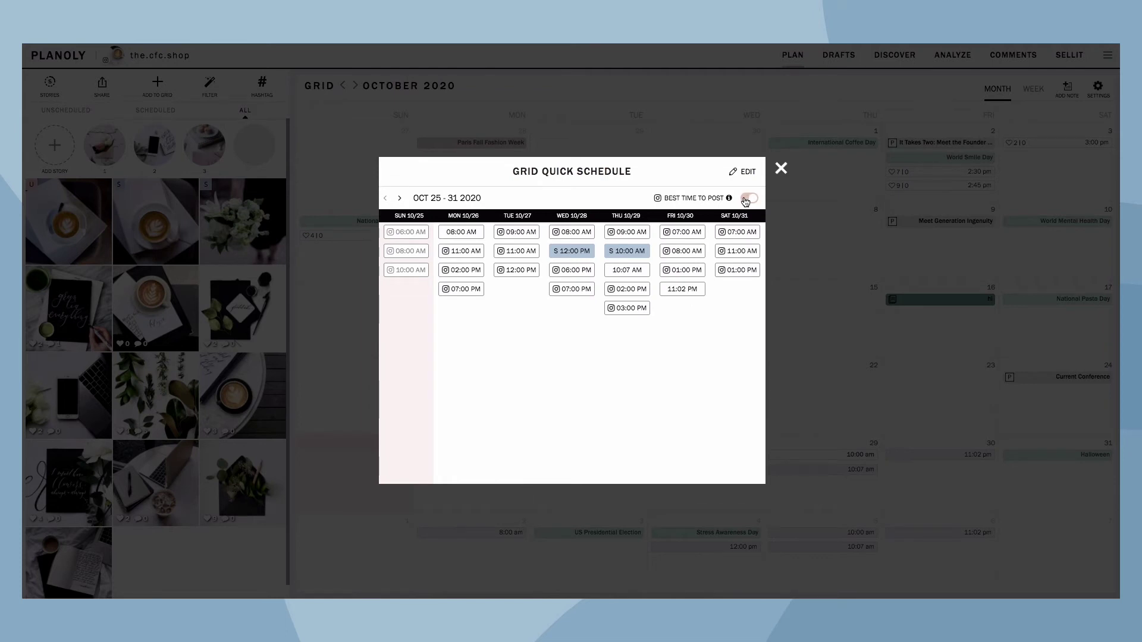
{"action": "mouse_move", "coordinate": [730, 199]}
- Close the Grid Quick Schedule and try dragging the Instagram's Birthday event
{"action": "left_click", "coordinate": [780, 171]}
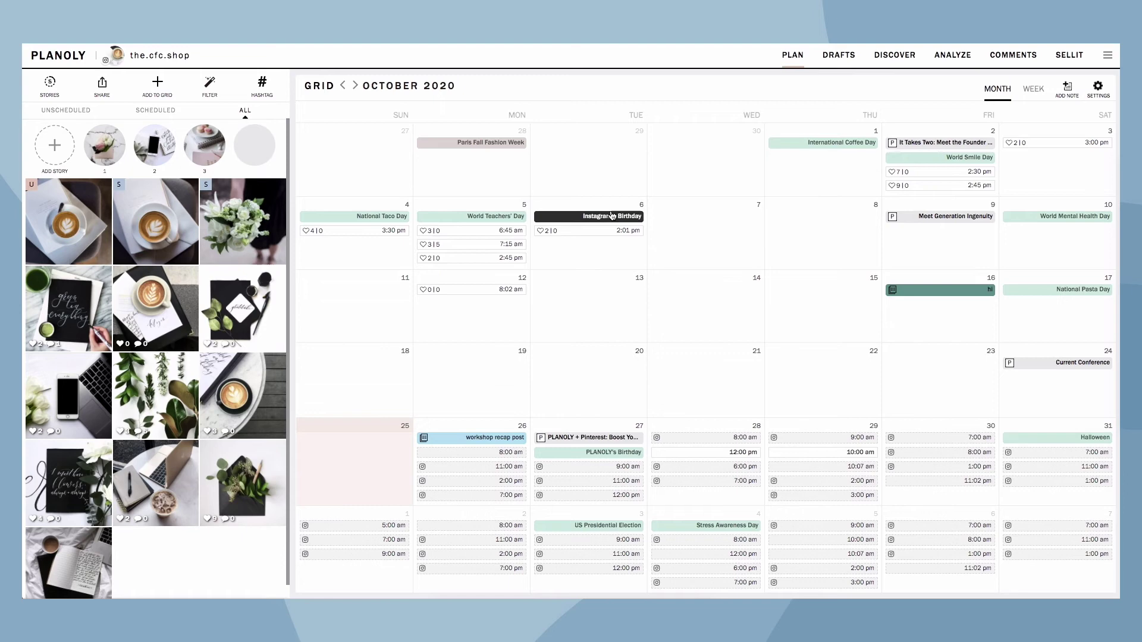
{"action": "left_click_drag", "start_coordinate": [612, 215], "coordinate": [941, 253]}
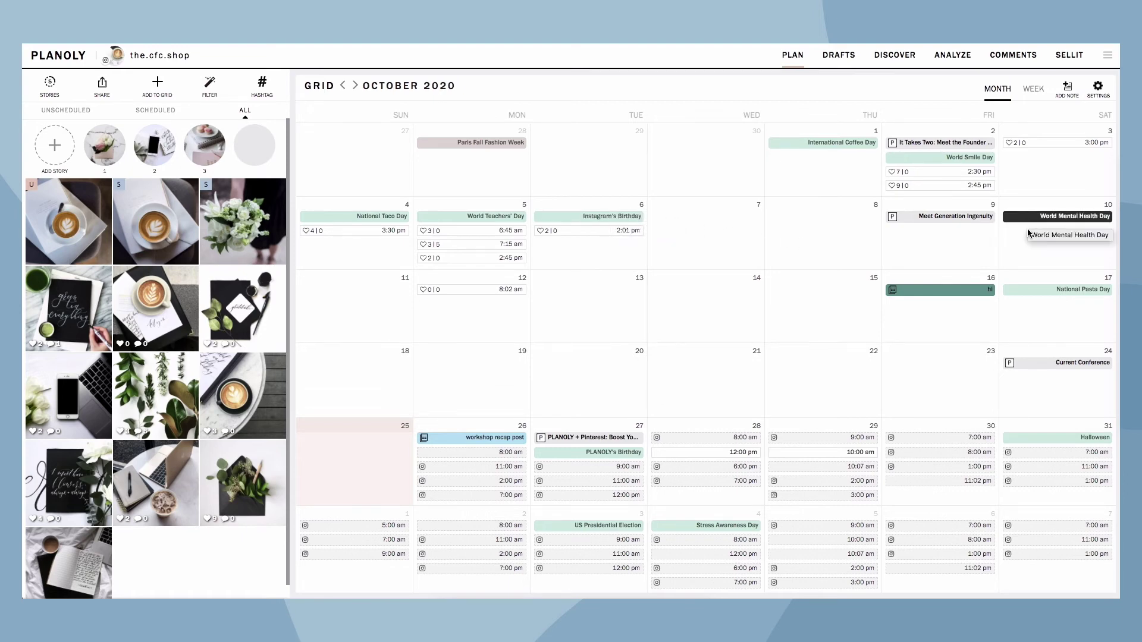
- View and dismiss the October 24 Current Conference event details, then show the settings options
{"action": "left_click", "coordinate": [1032, 365]}
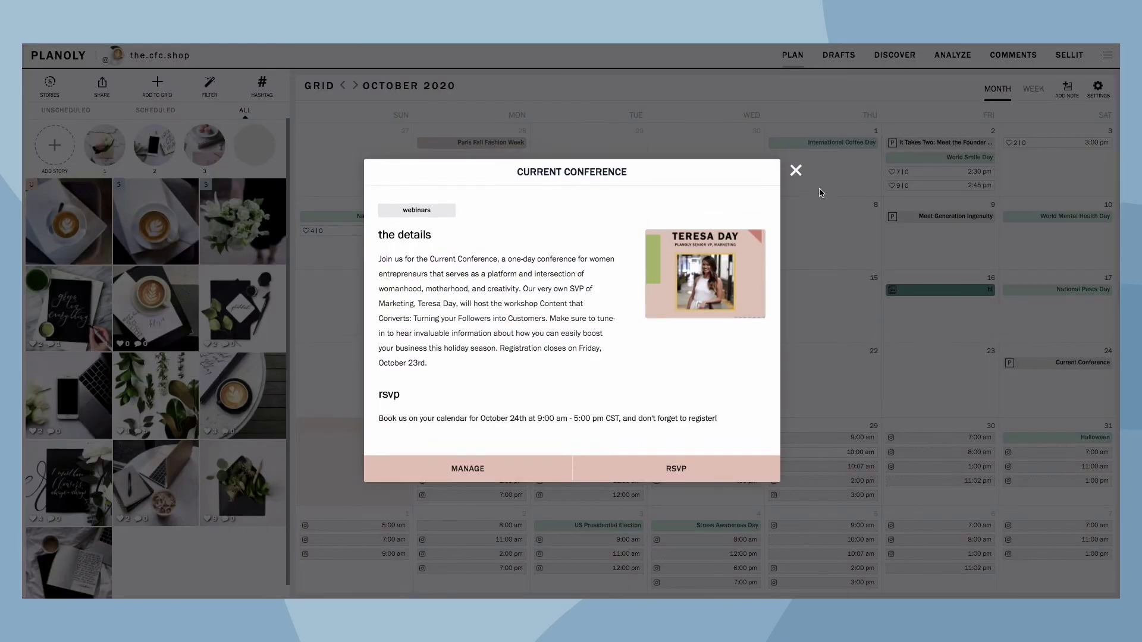
{"action": "left_click", "coordinate": [795, 172]}
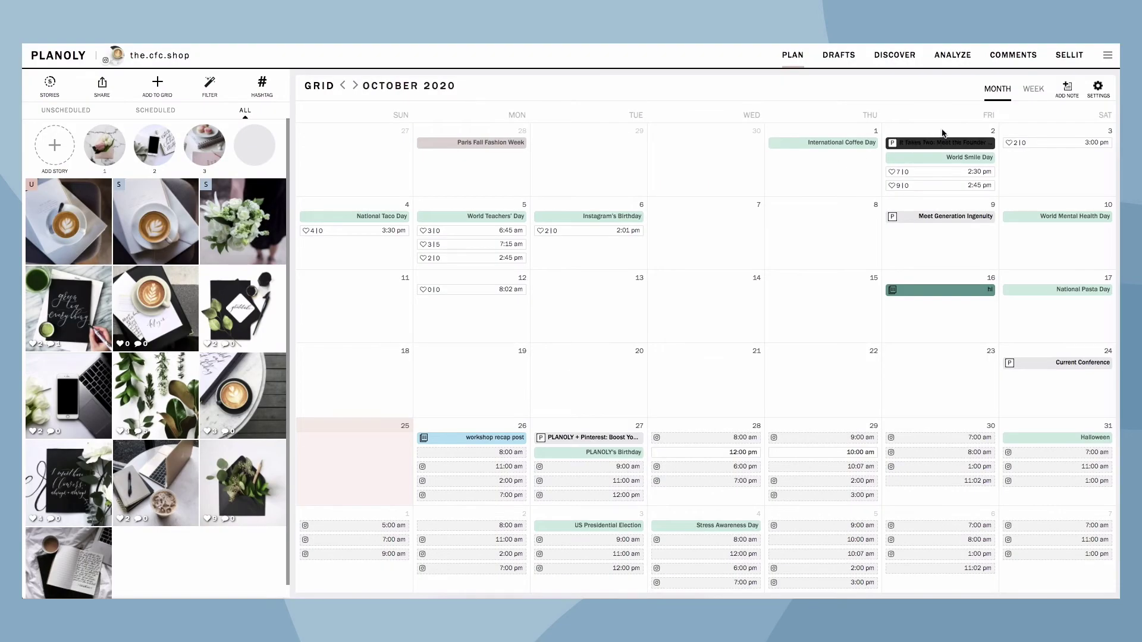
{"action": "left_click", "coordinate": [1095, 89]}
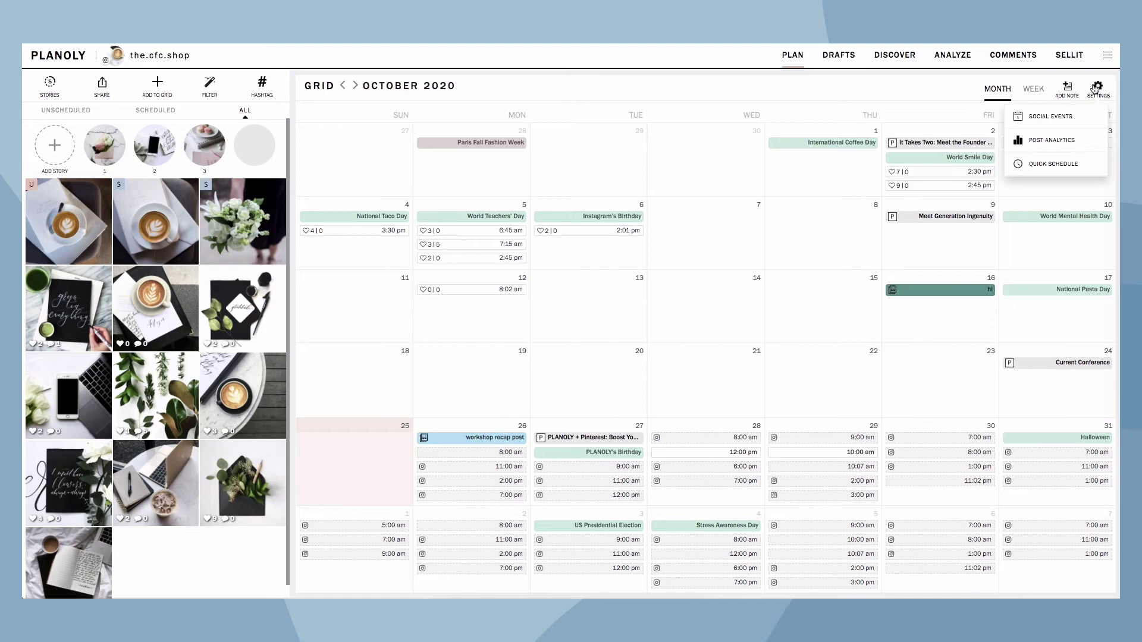
- Enable the Global, US and PLANOLY Events social categories, toggling Grants, and save
{"action": "left_click", "coordinate": [1096, 121]}
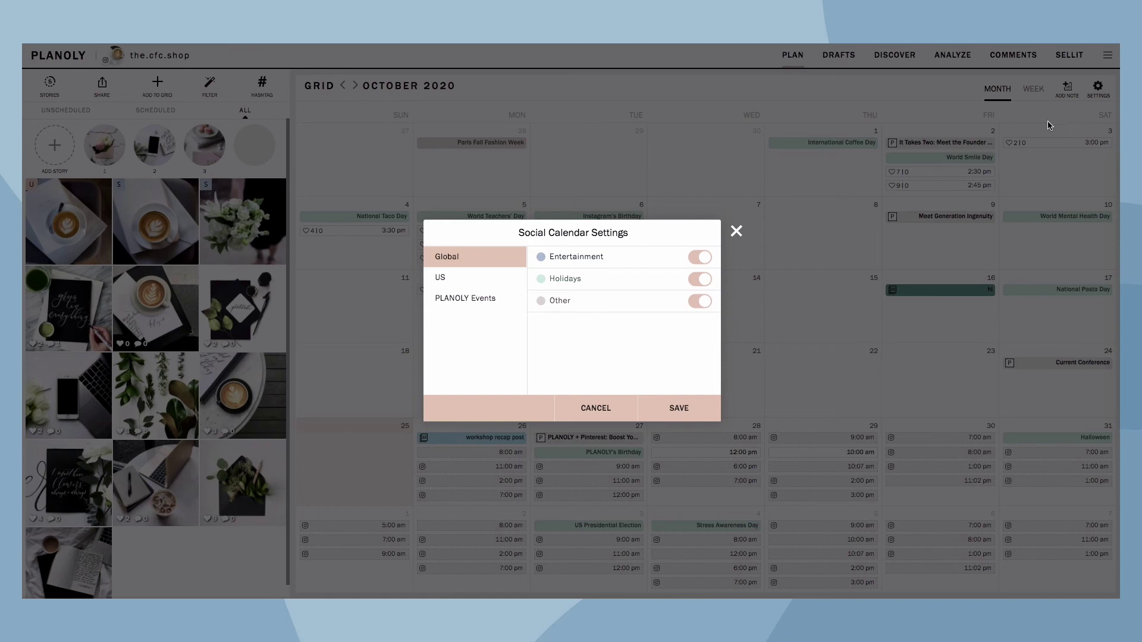
{"action": "left_click", "coordinate": [497, 280]}
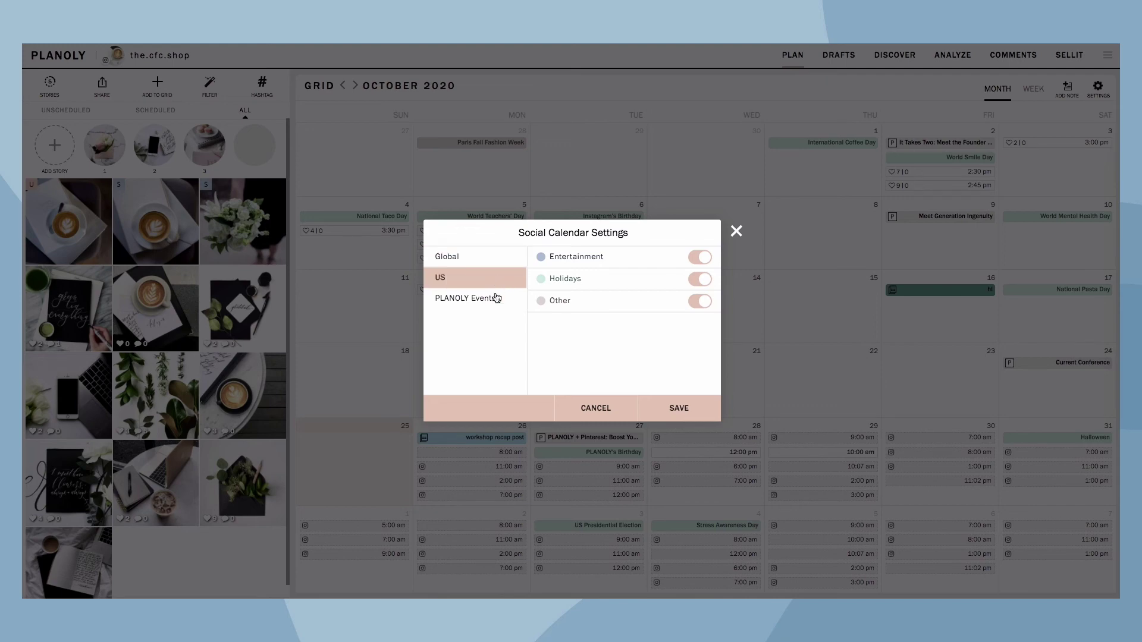
{"action": "left_click", "coordinate": [497, 305]}
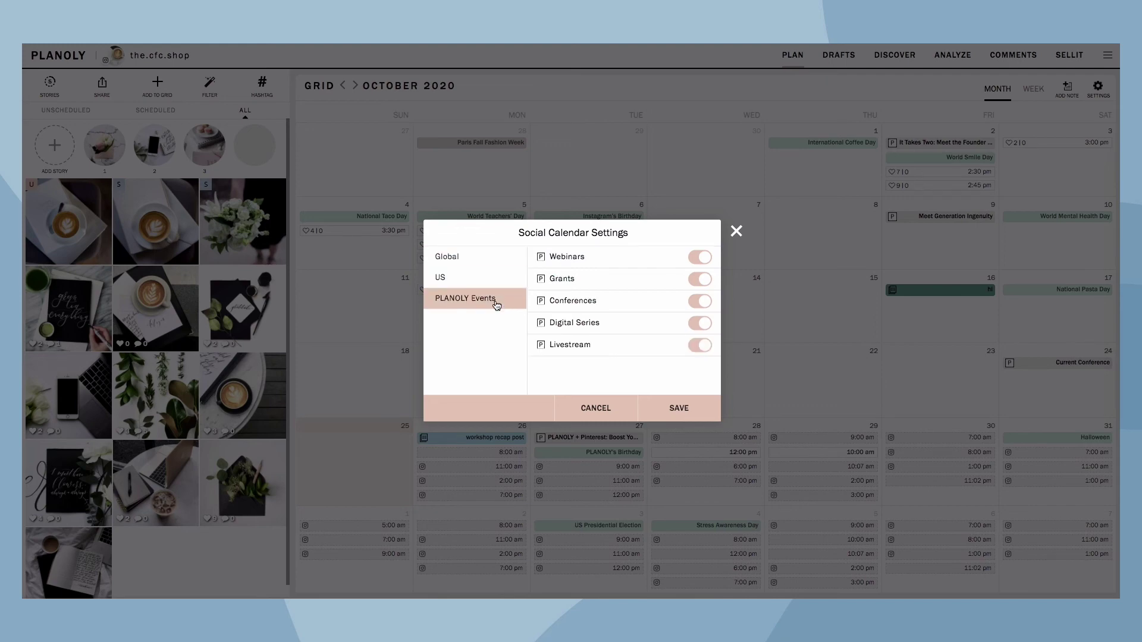
{"action": "left_click", "coordinate": [700, 285]}
{"action": "left_click", "coordinate": [700, 279]}
{"action": "left_click", "coordinate": [494, 264]}
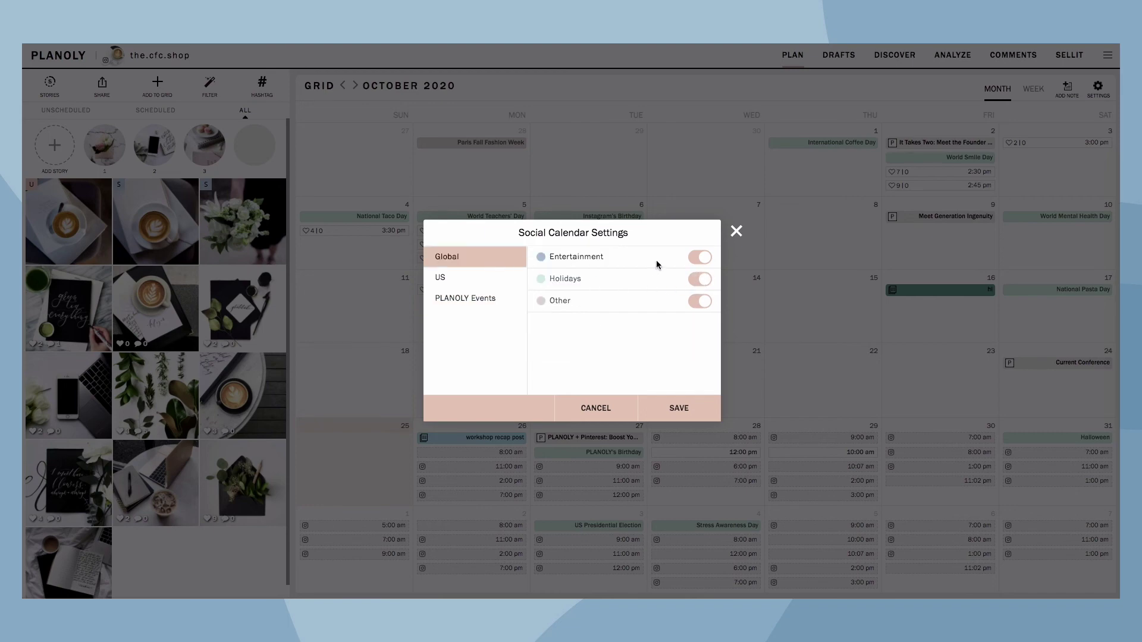
{"action": "left_click", "coordinate": [699, 260]}
{"action": "left_click", "coordinate": [684, 397]}
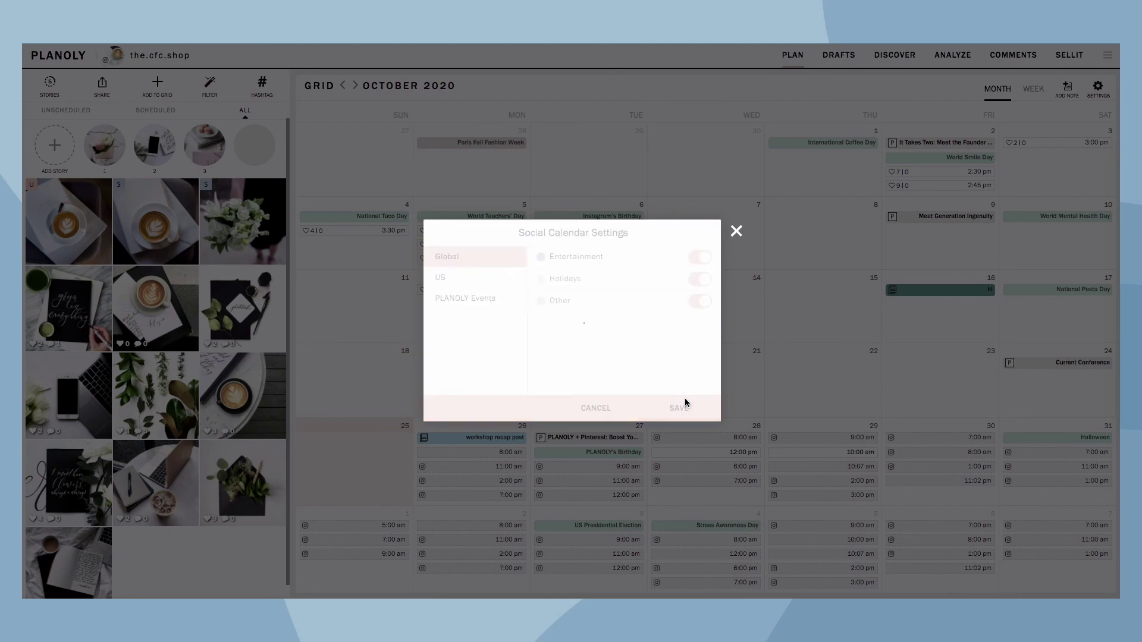
{"action": "left_click", "coordinate": [637, 452]}
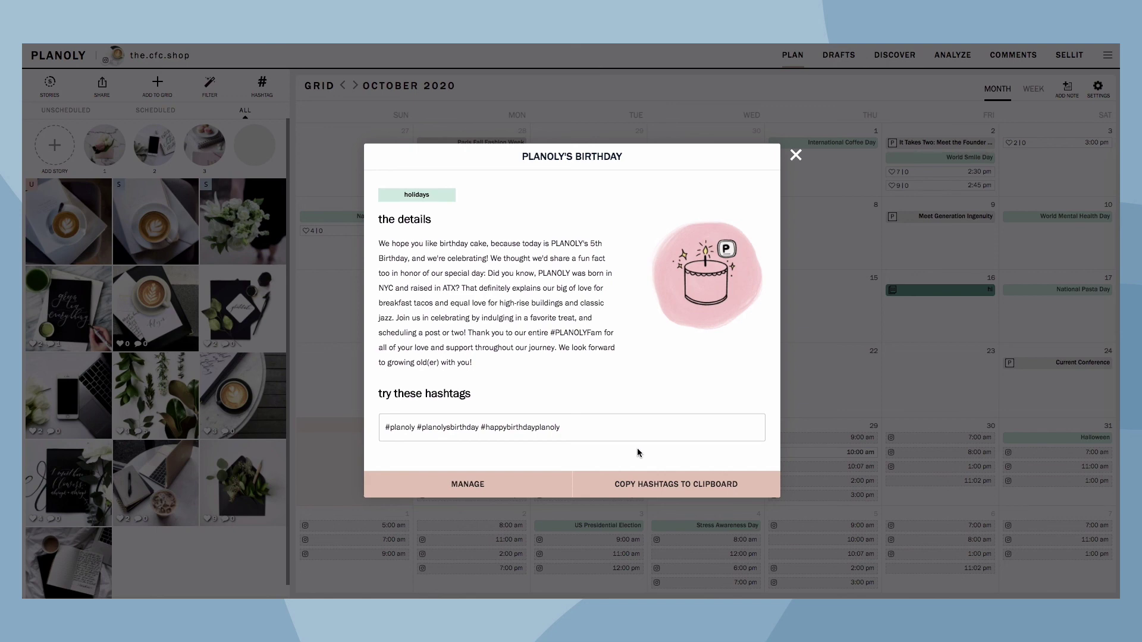
{"action": "left_click", "coordinate": [789, 156]}
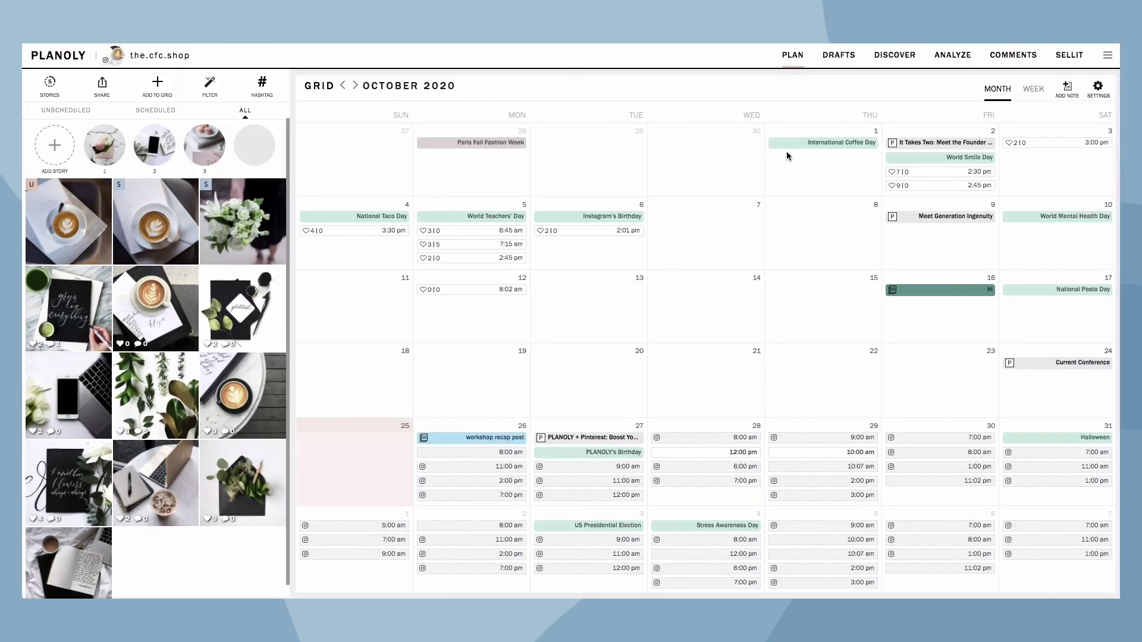